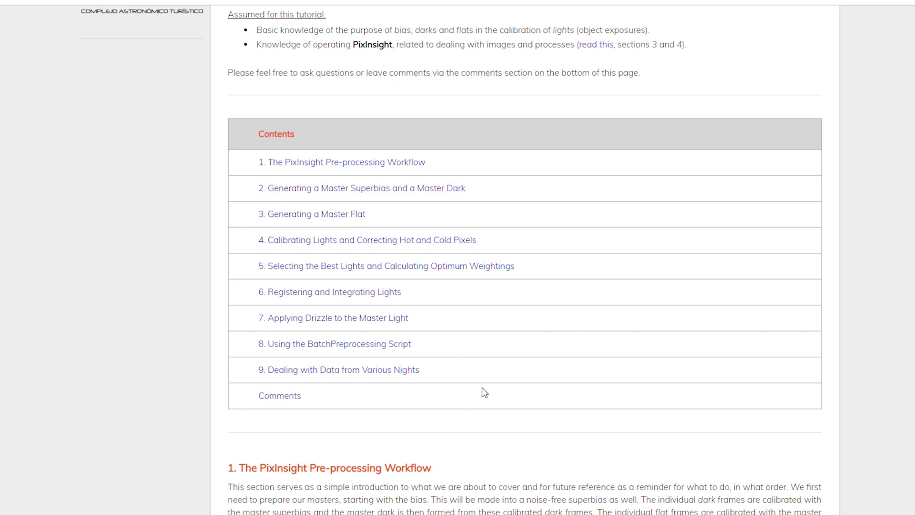
Step: Scroll the tutorial page down to section 2, Generating a Master Superbias and a Master Dark
scroll(484, 390, "down", 10)
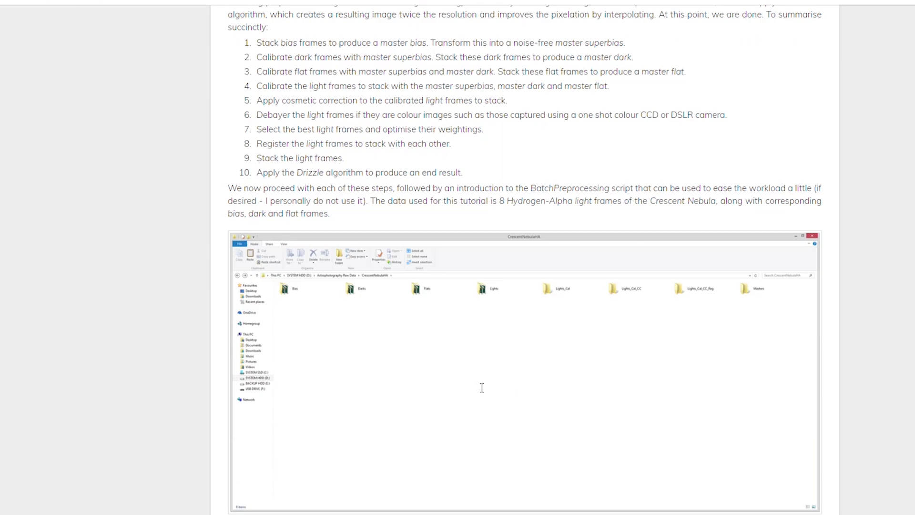
scroll(482, 387, "down", 20)
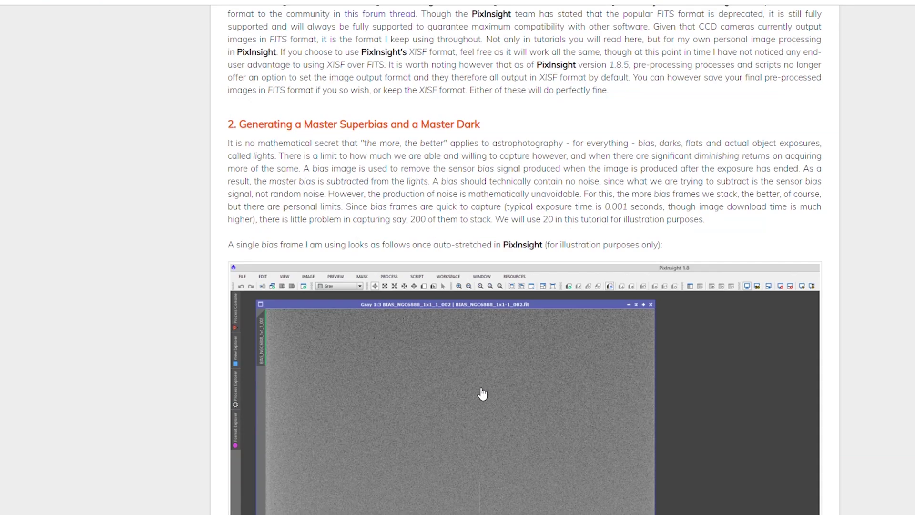
scroll(482, 393, "down", 3)
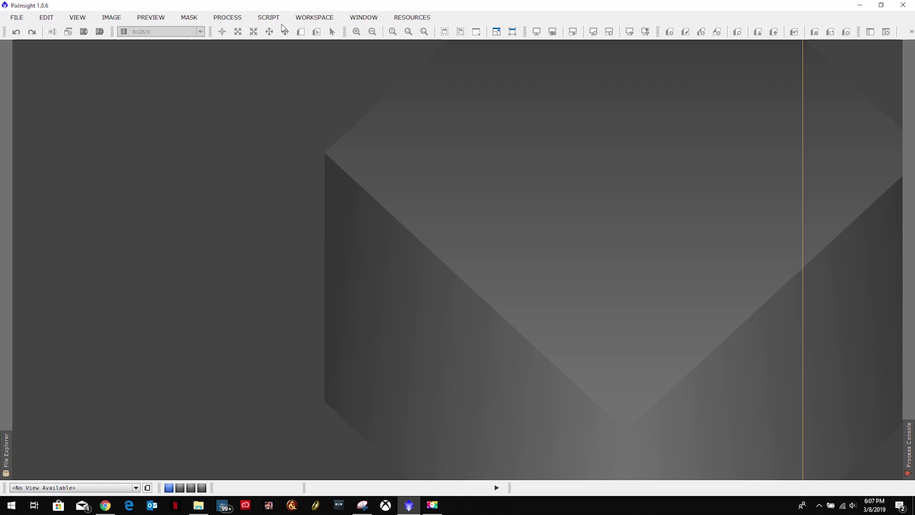
Step: Launch ImageIntegration from the All Processes list and position its window on the workspace
left_click(230, 18)
mouse_move(246, 36)
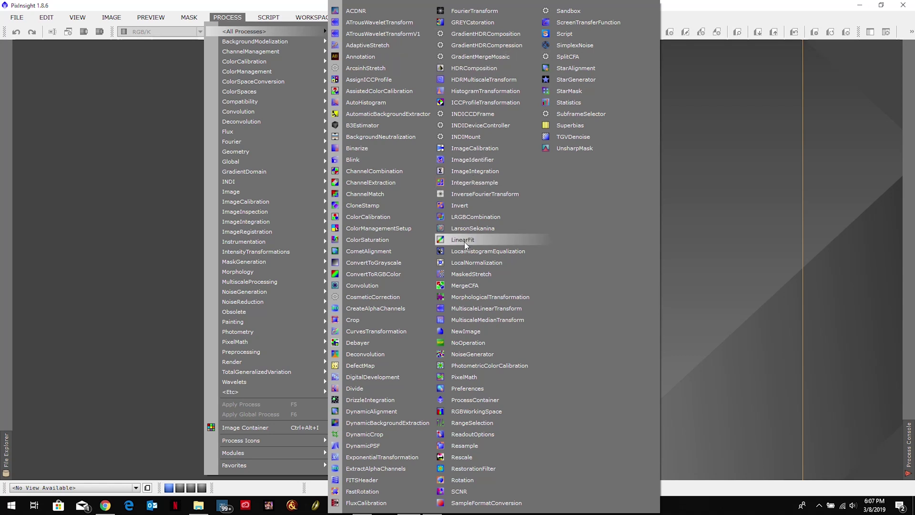
left_click(470, 170)
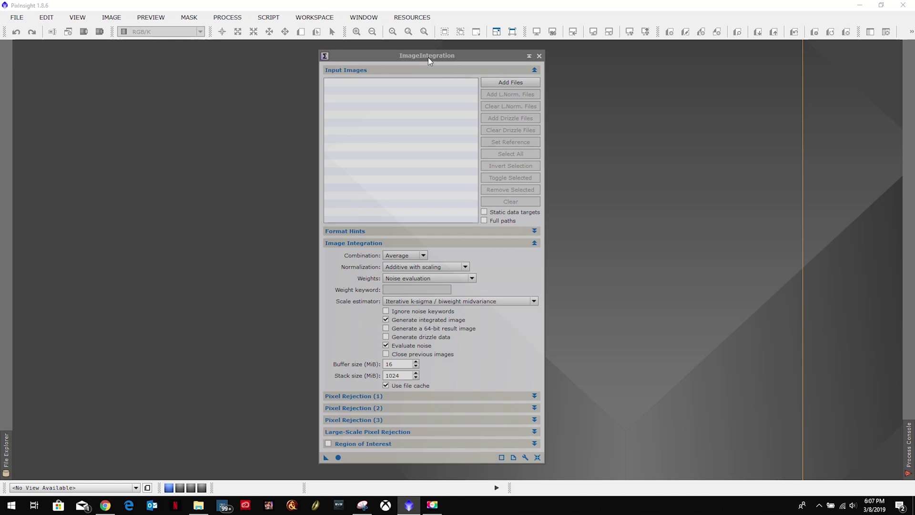
left_click_drag(430, 56, 434, 49)
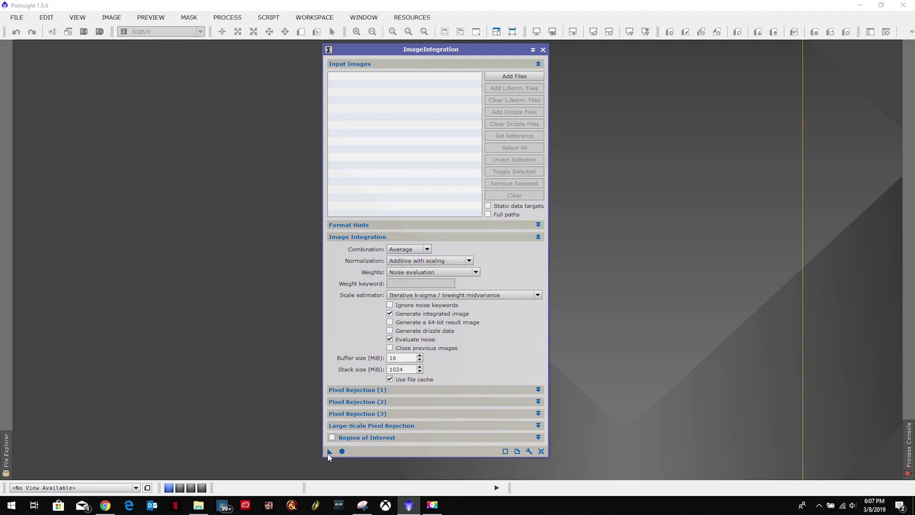
left_click_drag(329, 453, 185, 311)
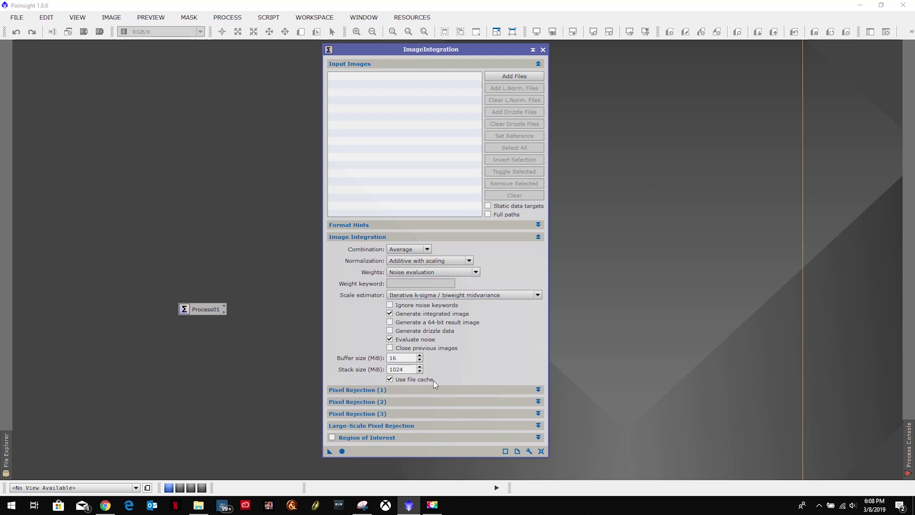
right_click(210, 309)
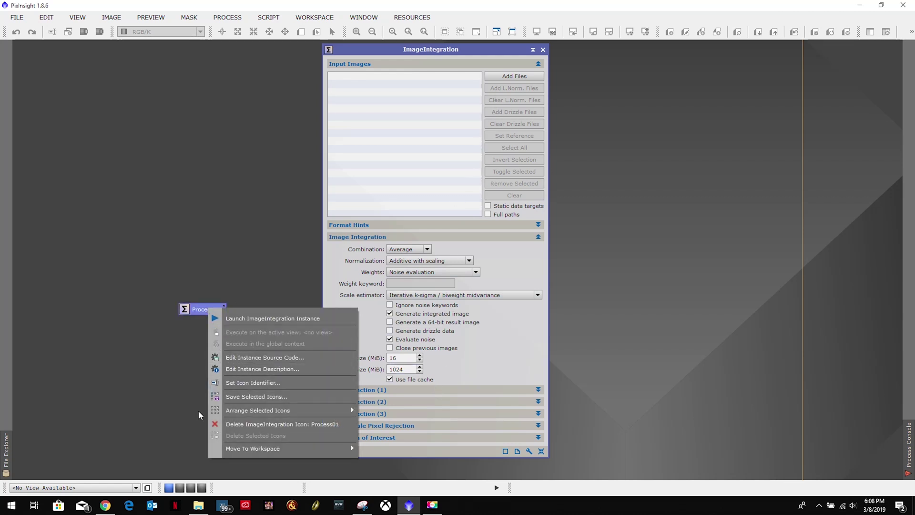
left_click(277, 424)
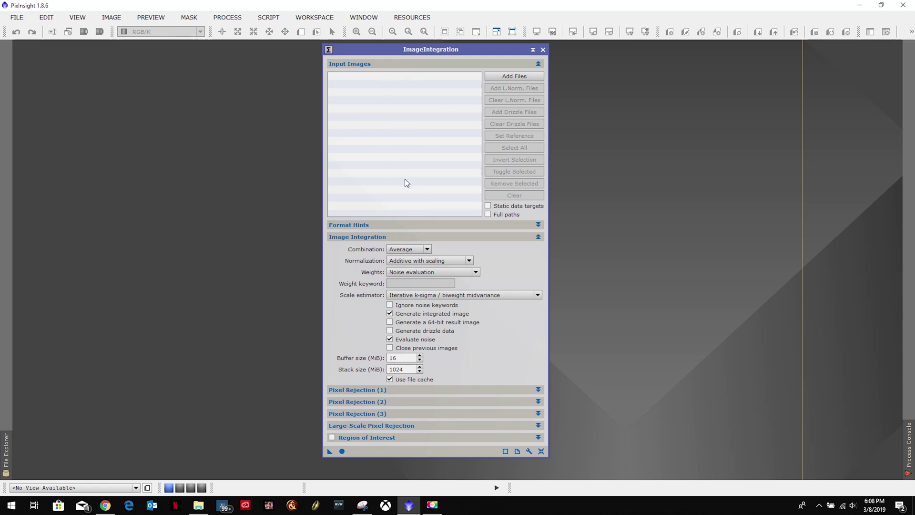
Step: Add every FEB_BIAS frame from E:\Astroimaging Working\Calibration\BIAS\Feb2019 as input images
left_click(506, 77)
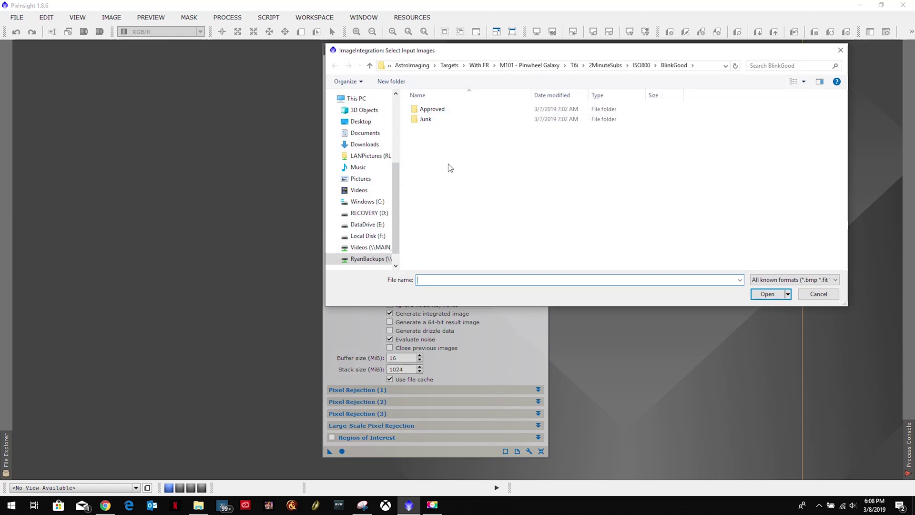
left_click(373, 224)
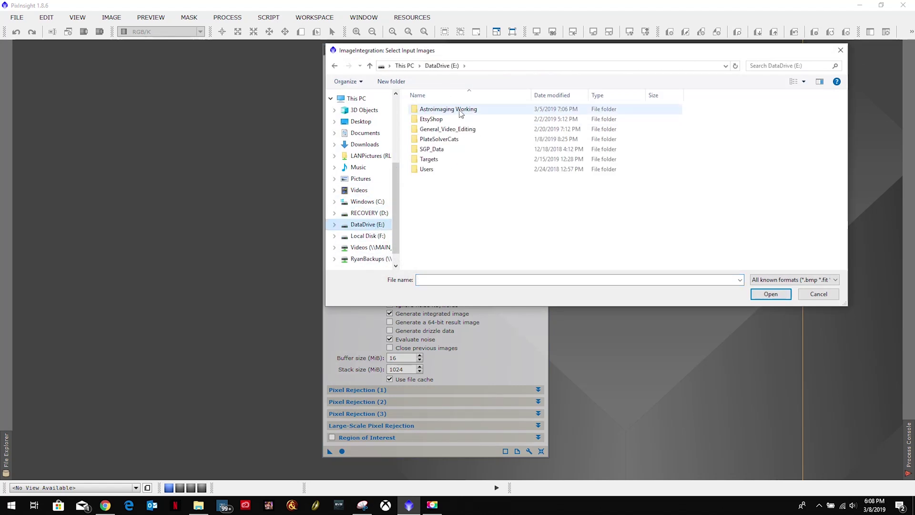
double_click(457, 110)
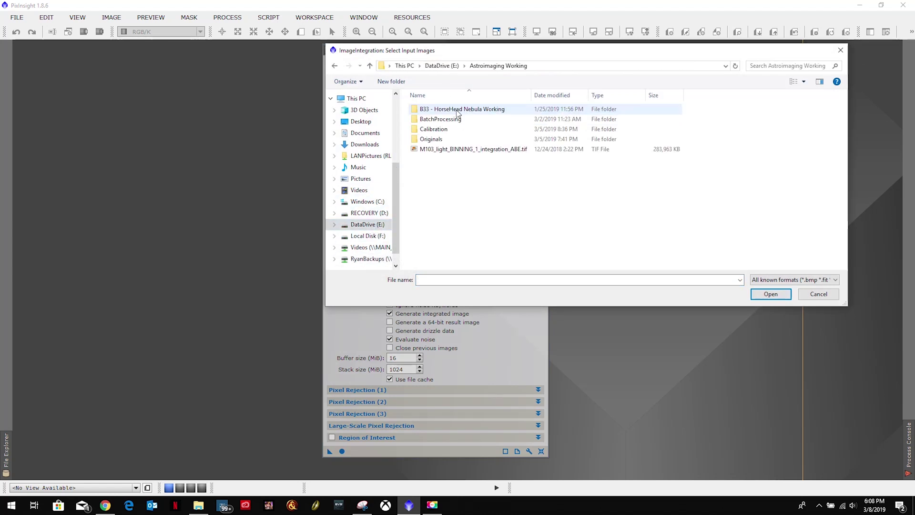
double_click(442, 130)
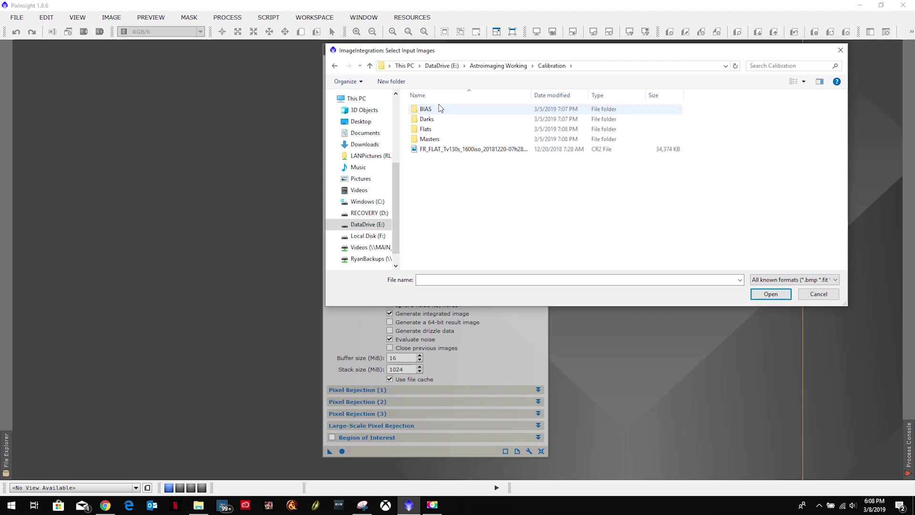
double_click(439, 109)
double_click(452, 113)
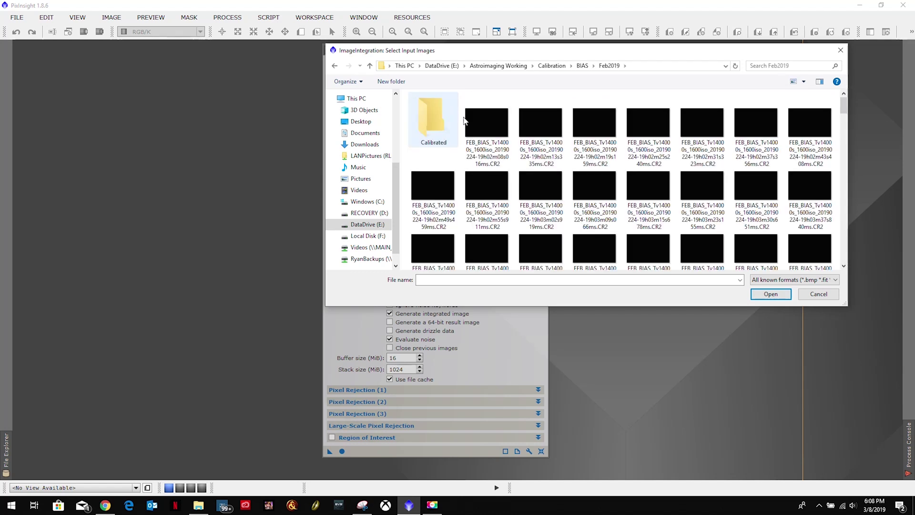
left_click(486, 118)
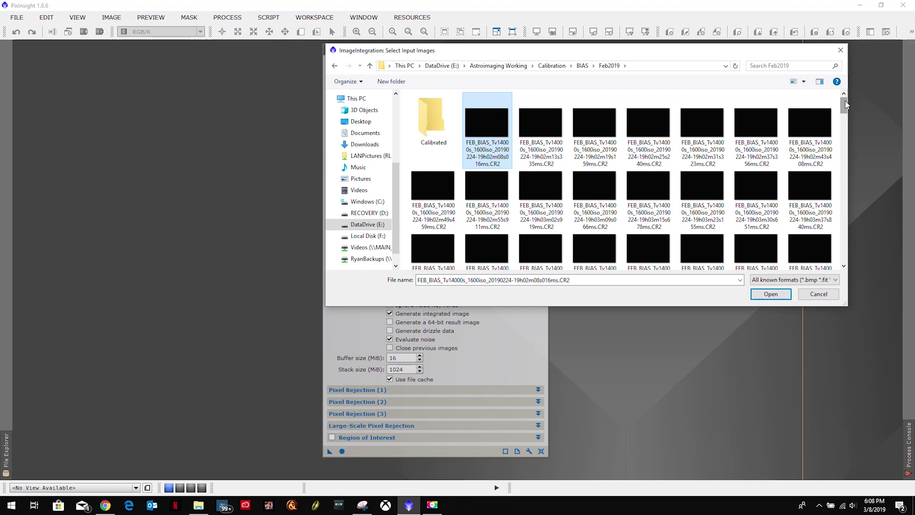
left_click_drag(846, 102, 856, 259)
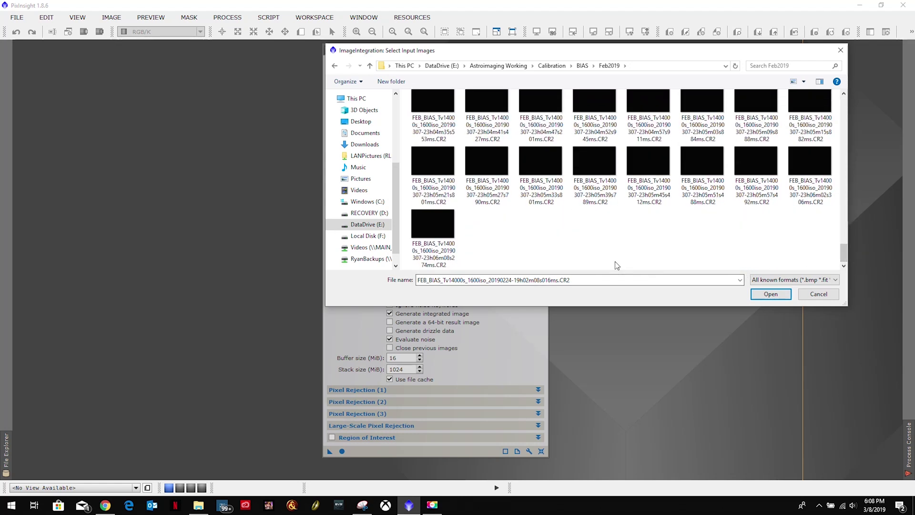
left_click(431, 219, "shift")
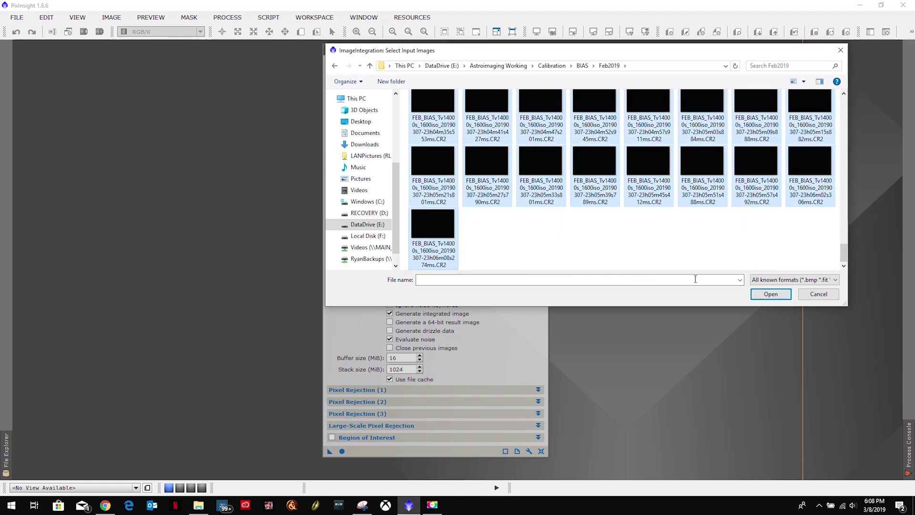
left_click(766, 295)
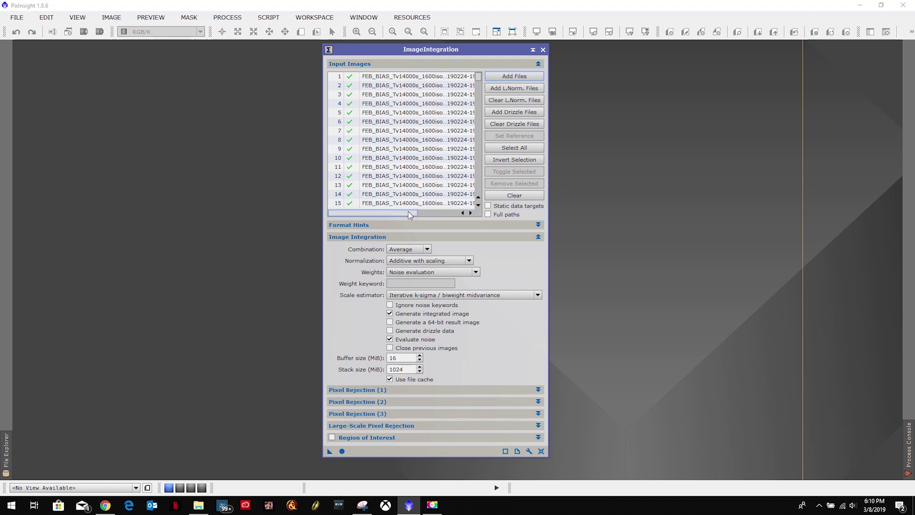
Step: Set normalization to No normalization and weights to Don't care, and disable Evaluate noise
left_click(429, 225)
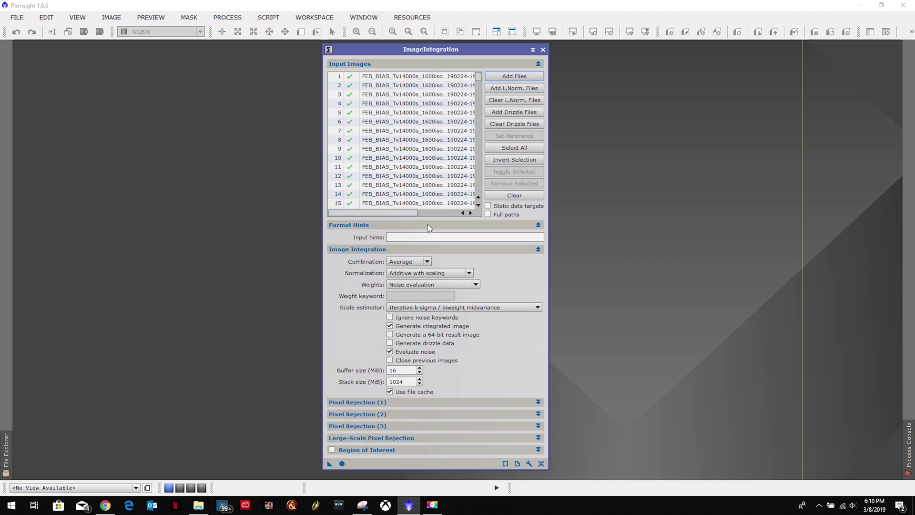
left_click(409, 225)
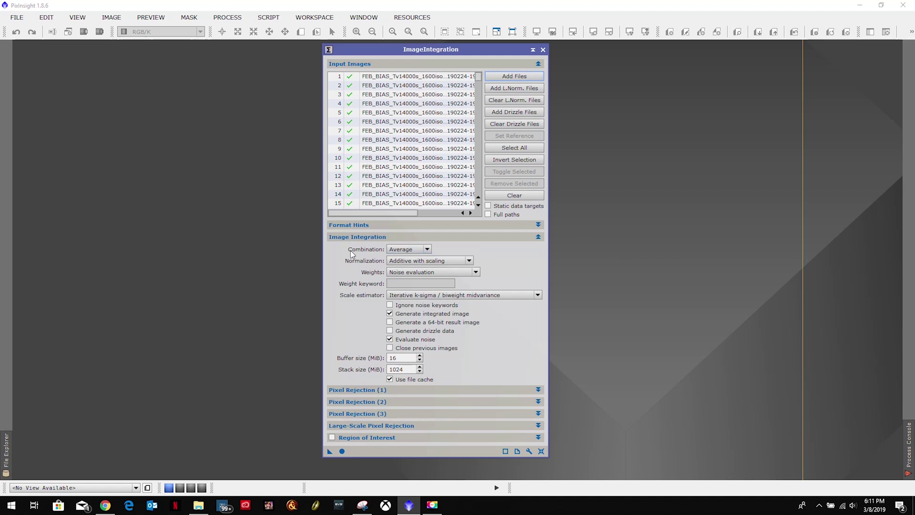
left_click(446, 261)
left_click(422, 269)
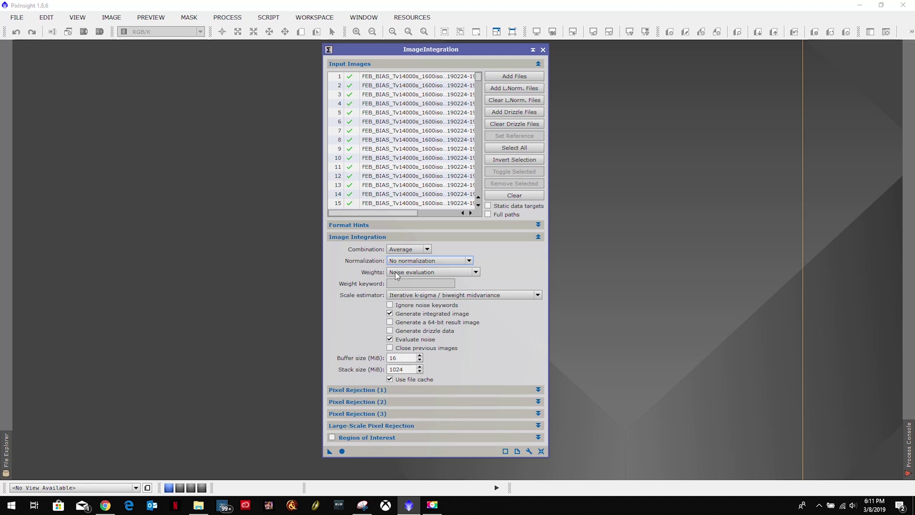
left_click(411, 272)
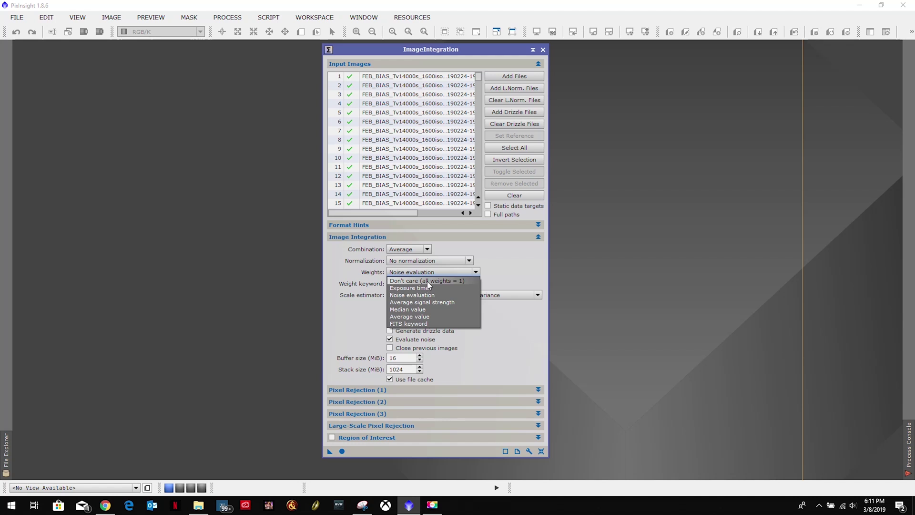
left_click(427, 281)
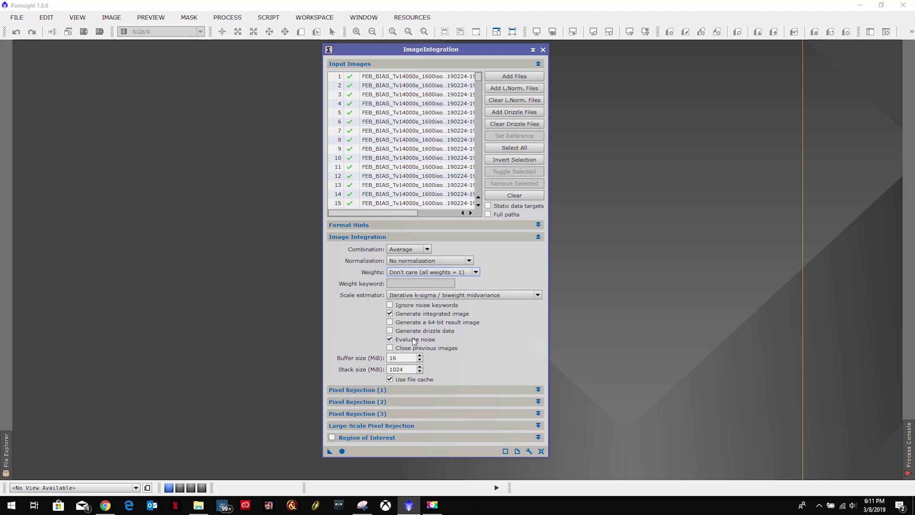
left_click(391, 339)
Step: Choose Linear Fit Clipping as the rejection algorithm and enable rejection maps
left_click(448, 388)
left_click(437, 235)
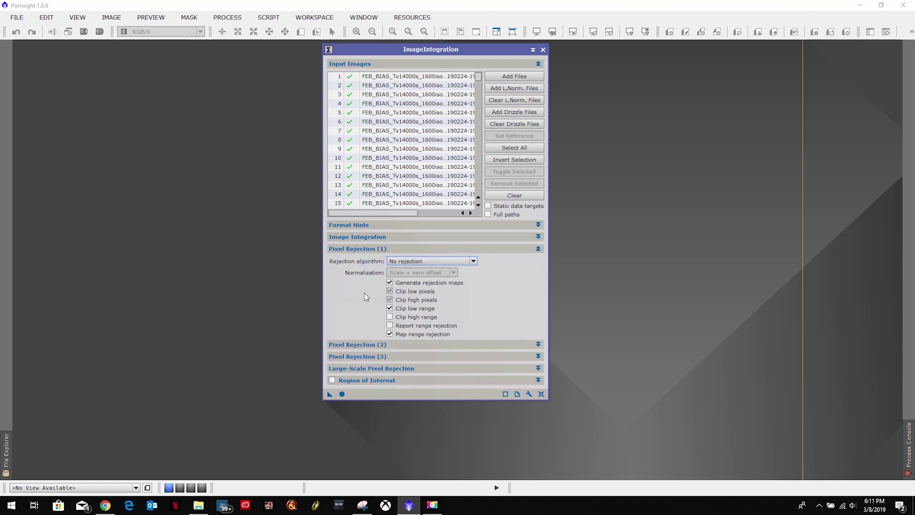
left_click(427, 261)
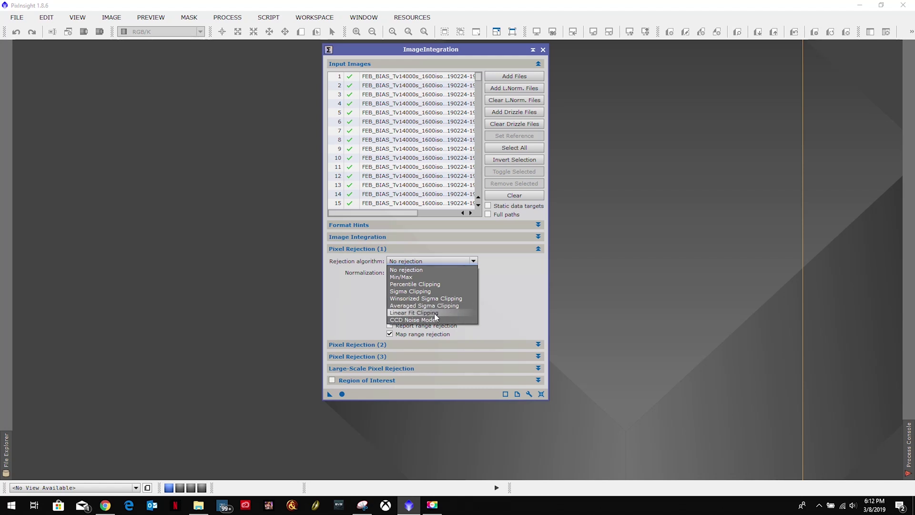
left_click(420, 313)
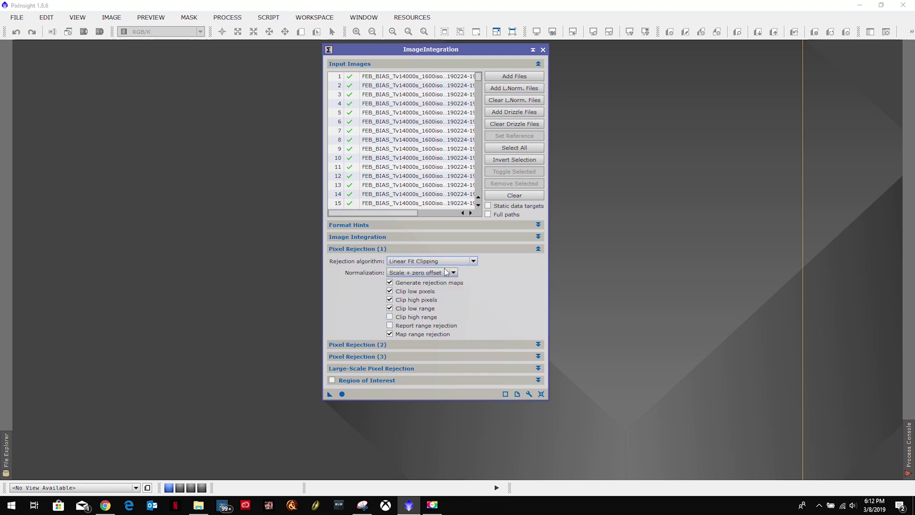
left_click(390, 282)
left_click(390, 308)
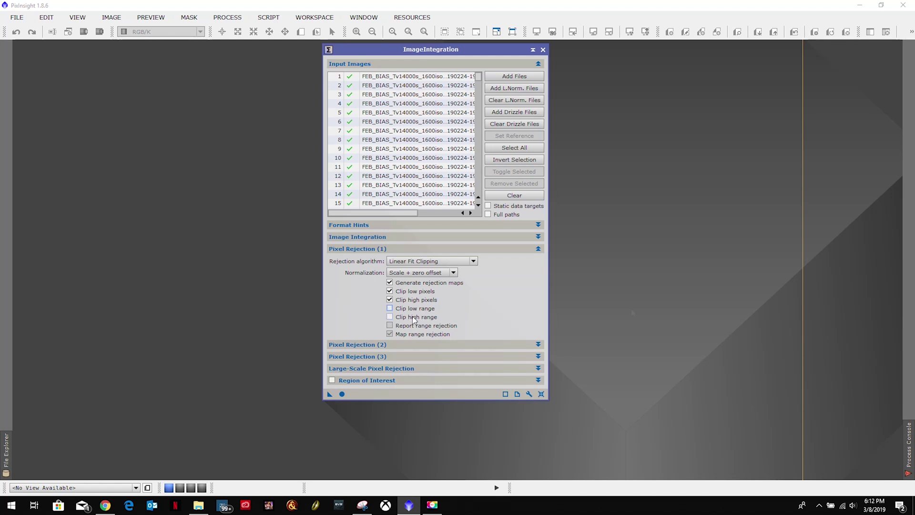
key("space")
Step: Set rejection normalization to No normalization and uncheck Clip low range
left_click(416, 274)
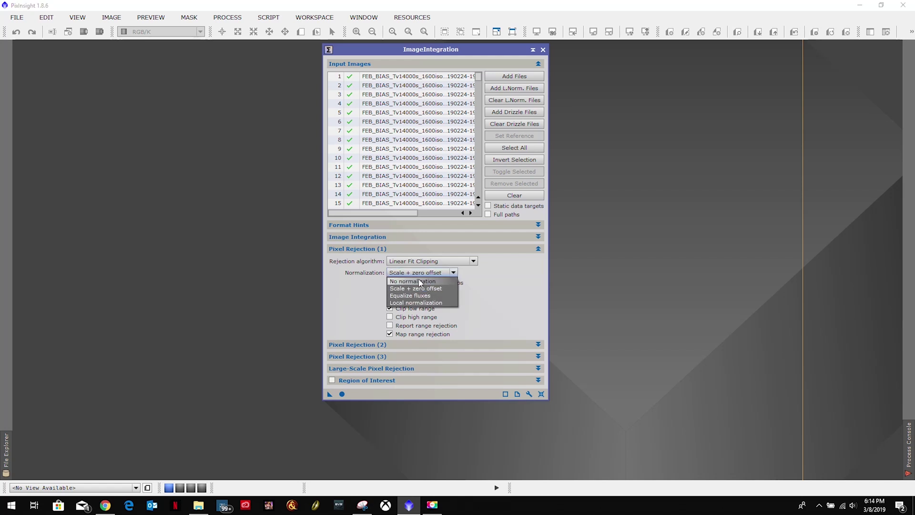
left_click(419, 280)
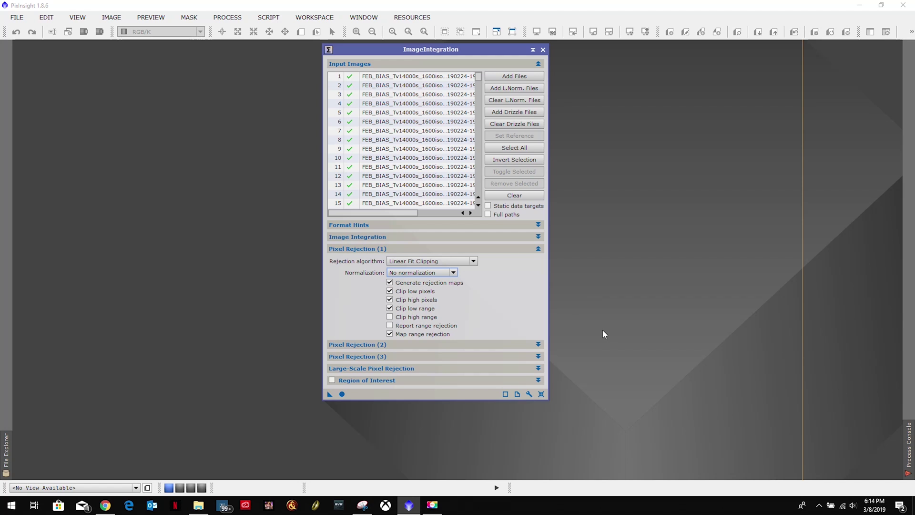
left_click(390, 308)
Step: Briefly inspect the Pixel Rejection (2), CCD noise and large-scale rejection sections
left_click(435, 344)
left_click(435, 344)
left_click(430, 354)
left_click(430, 356)
left_click(430, 369)
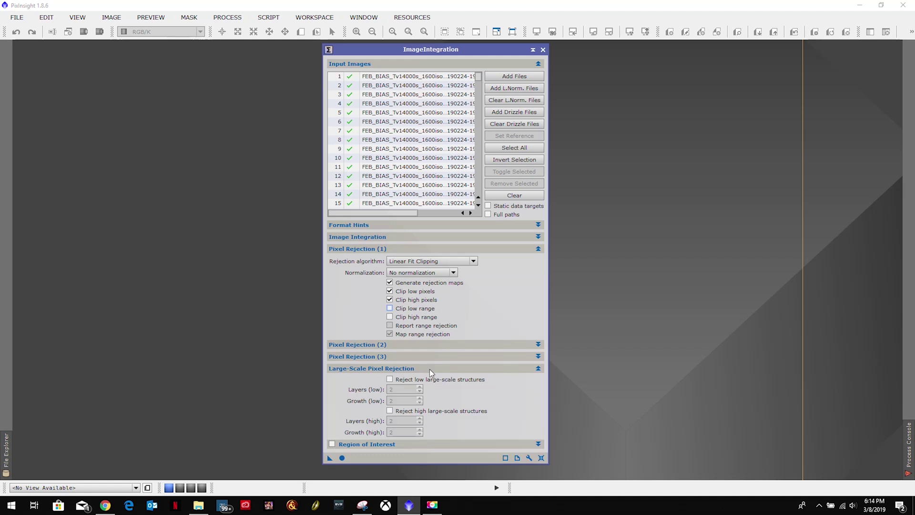
left_click(430, 368)
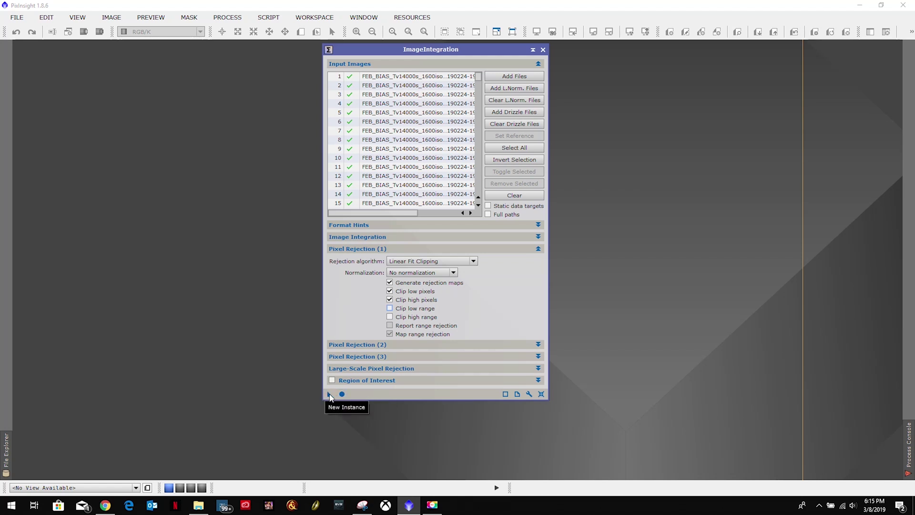
Step: Save the settings as a process icon named MasterBIAS, placed at the top right
left_click_drag(330, 396, 188, 367)
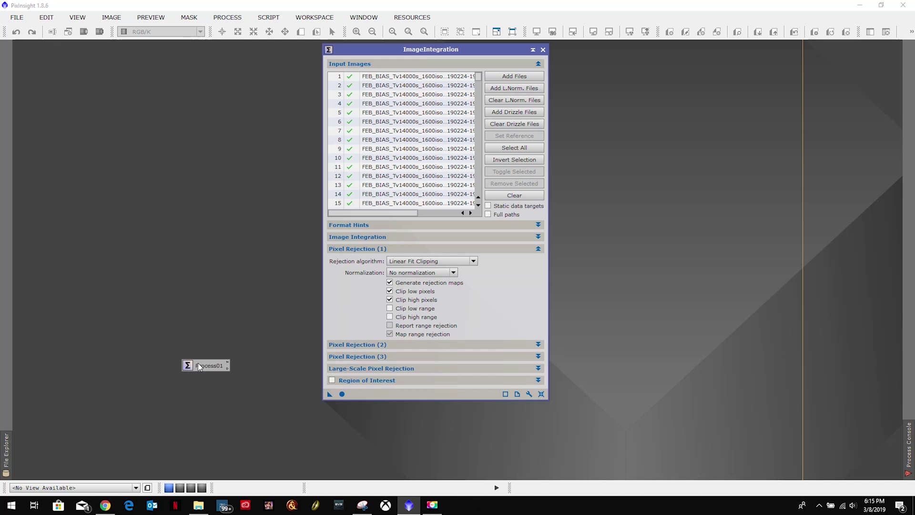
right_click(210, 365)
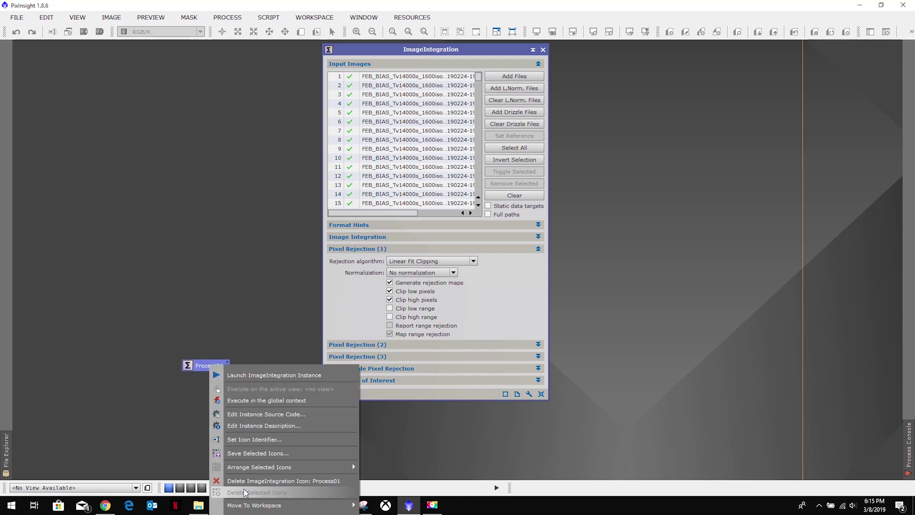
left_click(251, 438)
type("M")
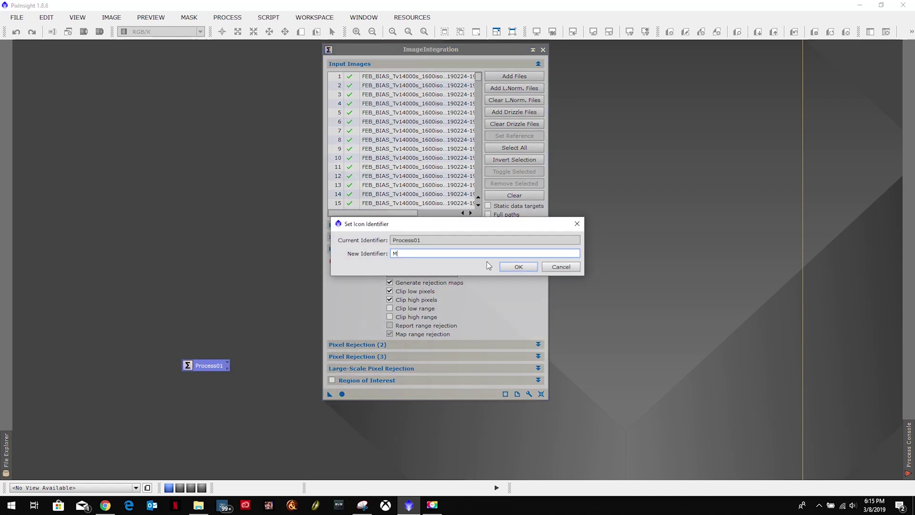
type("asterBIAS")
left_click(518, 267)
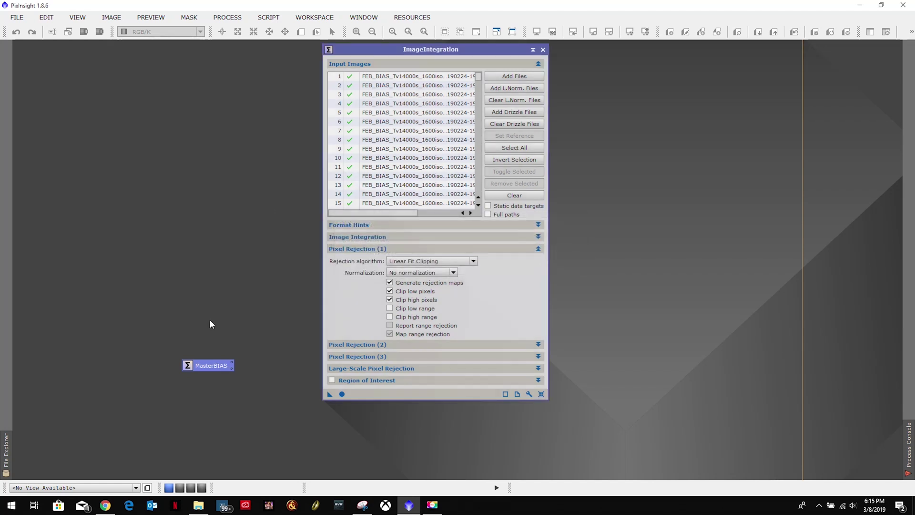
left_click_drag(208, 367, 826, 48)
left_click(670, 127)
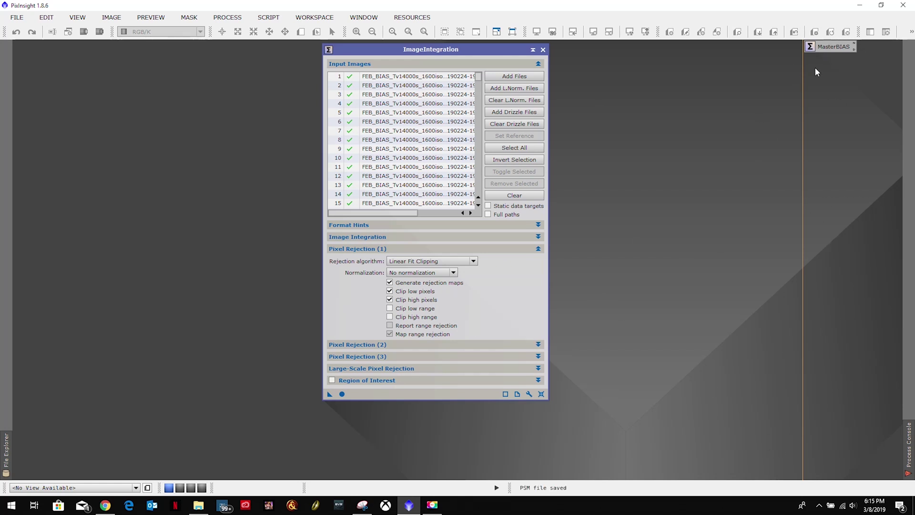
left_click(833, 50)
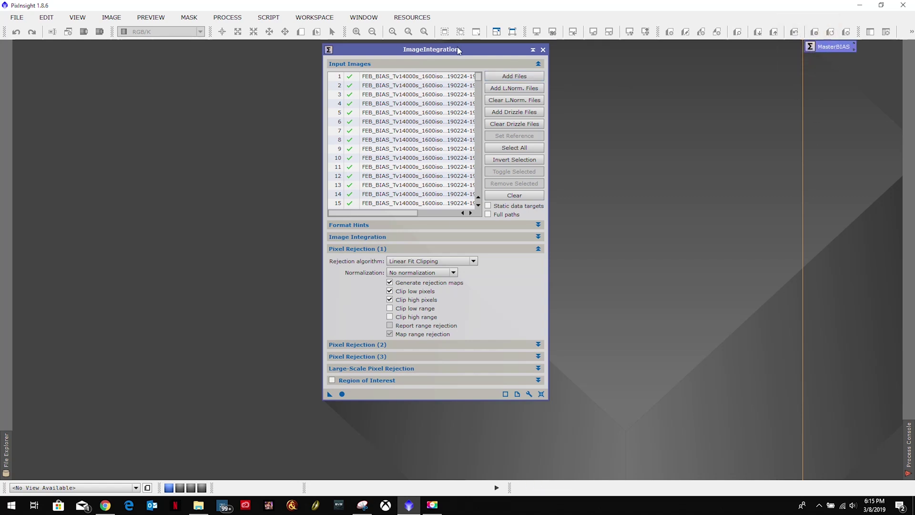
left_click_drag(448, 53, 427, 39)
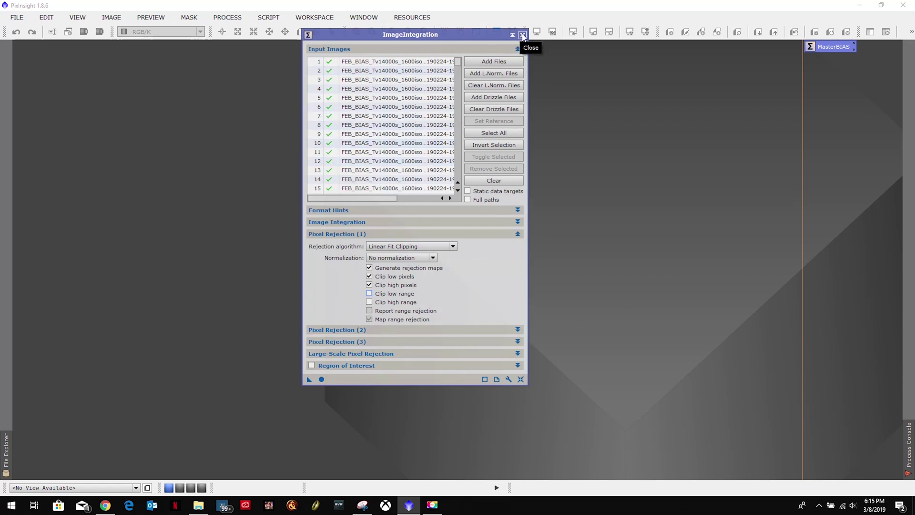
left_click(522, 35)
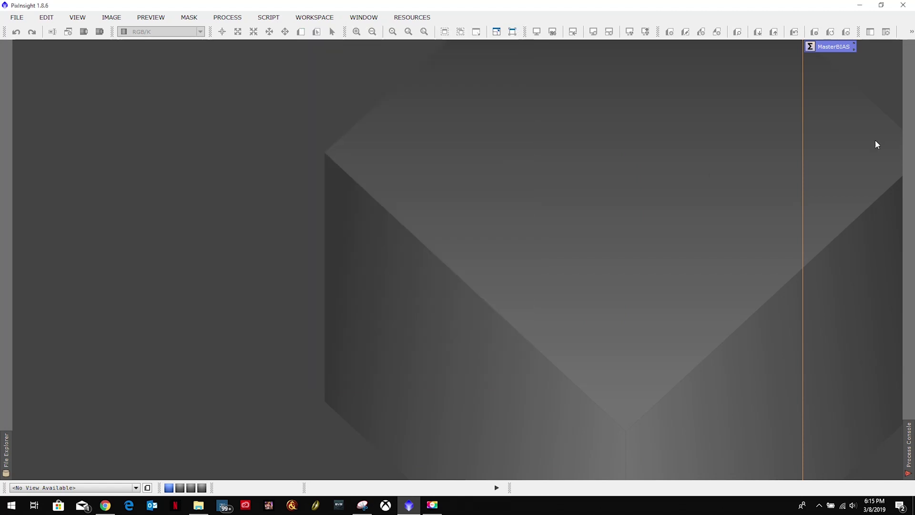
double_click(834, 50)
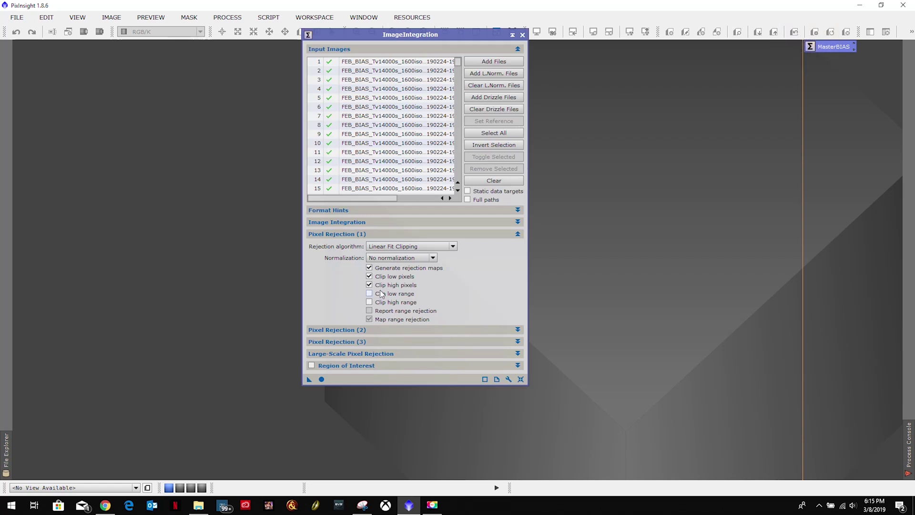
left_click(387, 222)
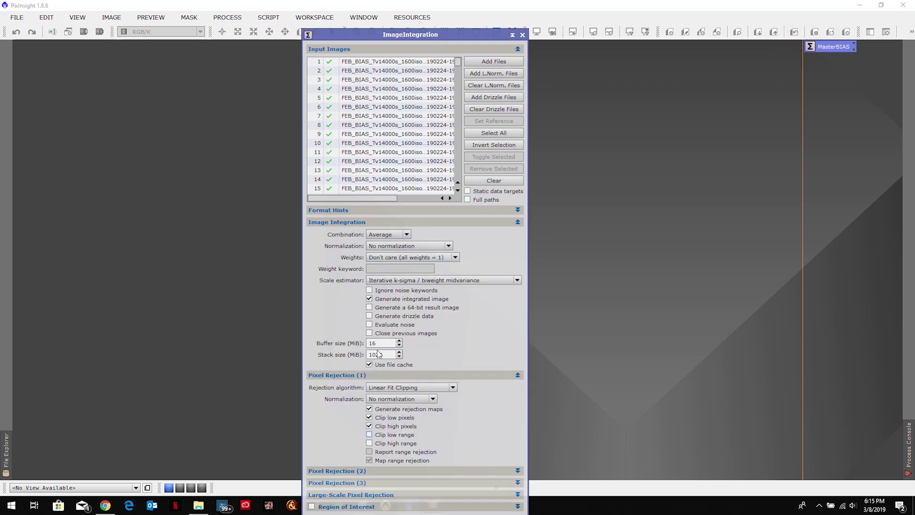
left_click(380, 222)
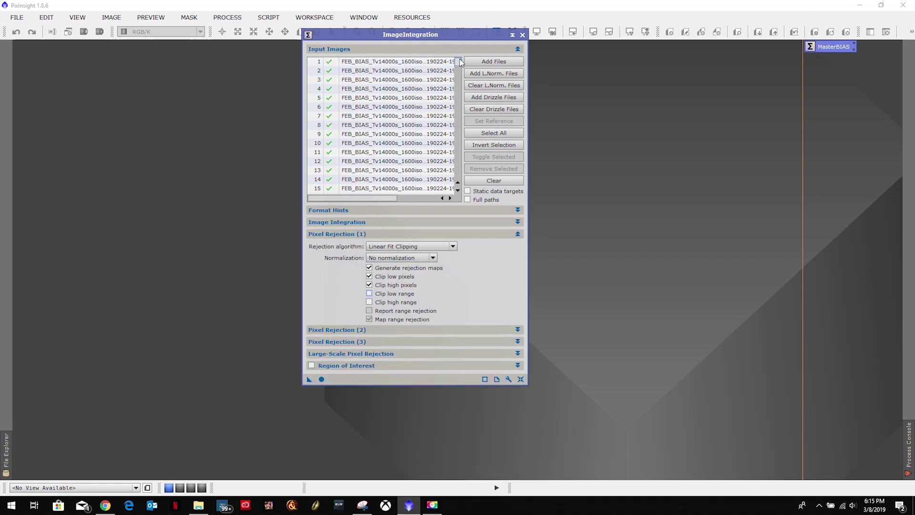
left_click_drag(458, 62, 460, 40)
left_click_drag(436, 36, 462, 63)
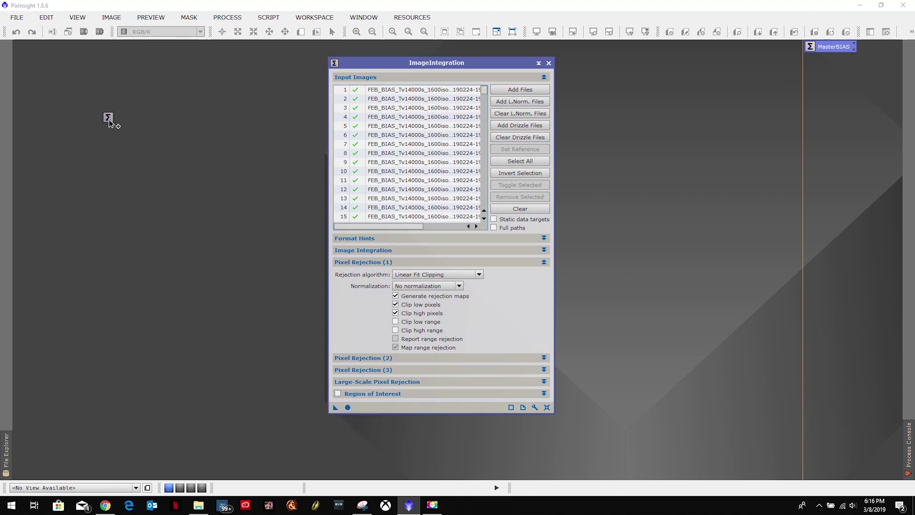
Step: Run ImageIntegration globally on all bias frames and let it finish
left_click(344, 412)
left_click(348, 408)
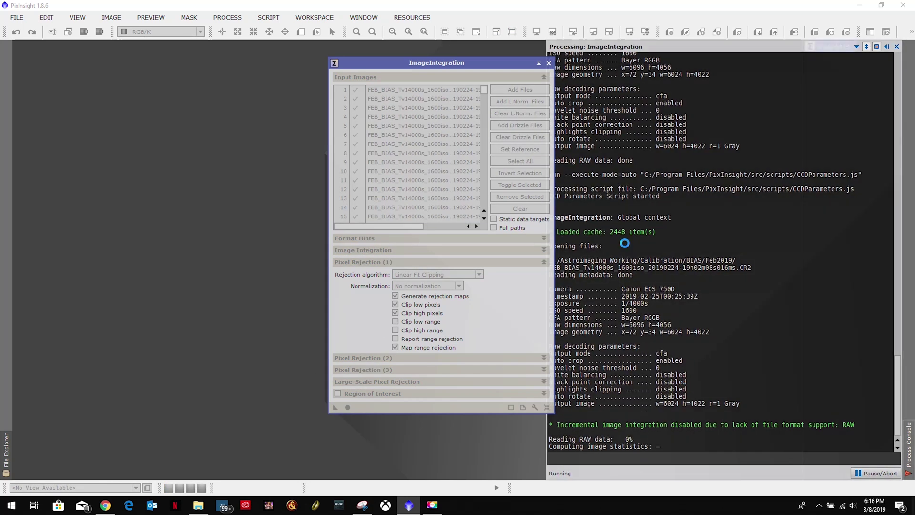
left_click_drag(474, 61, 429, 58)
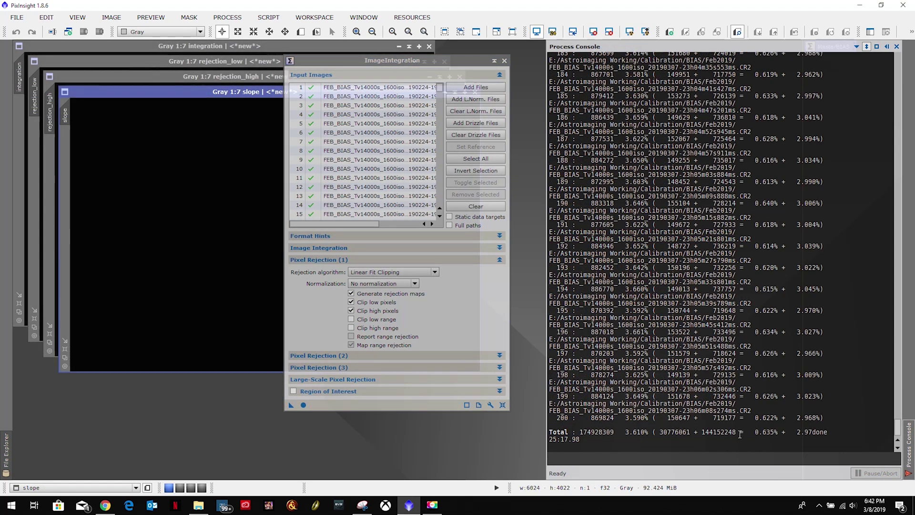
Step: Collapse the Process Console and close the ImageIntegration window
left_click_drag(588, 442, 549, 432)
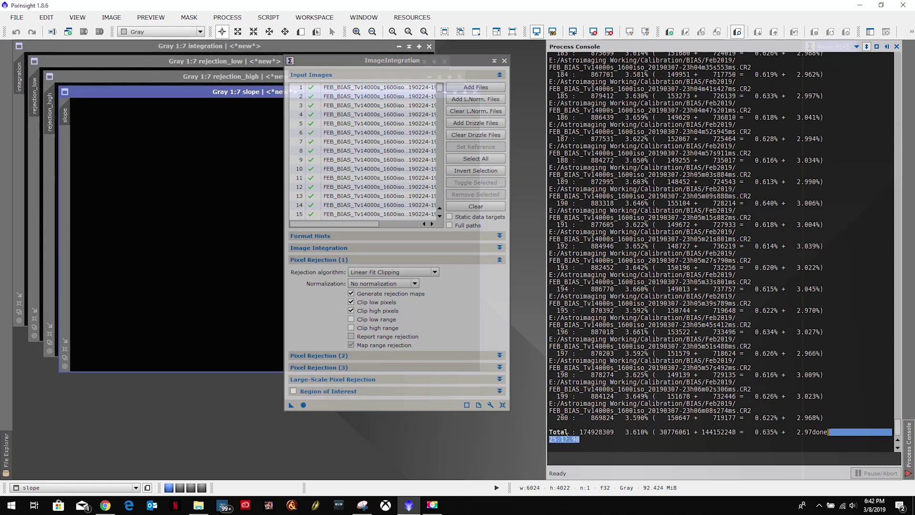
left_click(605, 436)
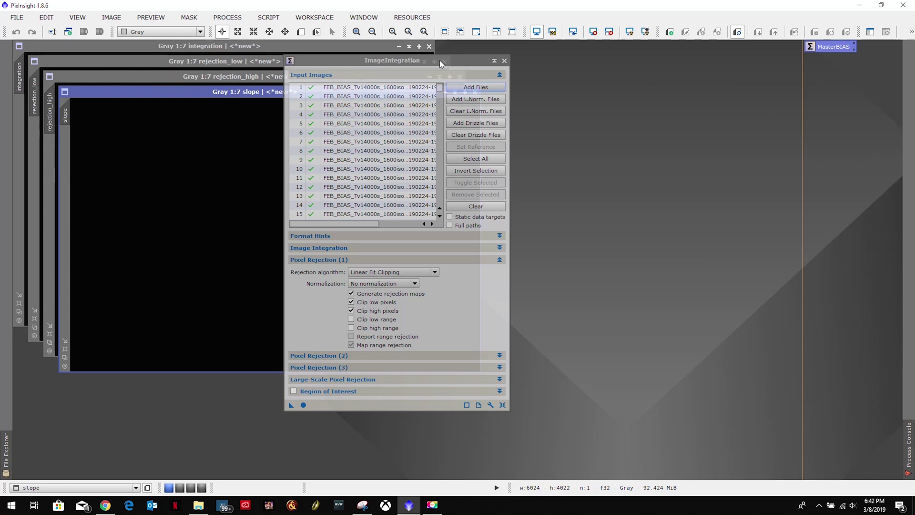
left_click(505, 60)
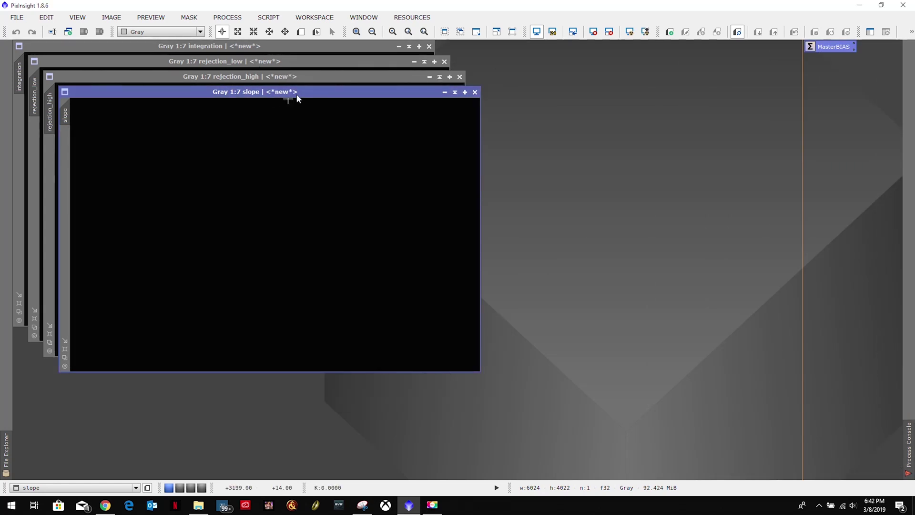
Step: Bring the integration image to the front and apply an auto-STF with 24-bit precision
left_click(284, 76)
left_click(276, 61)
left_click(273, 46)
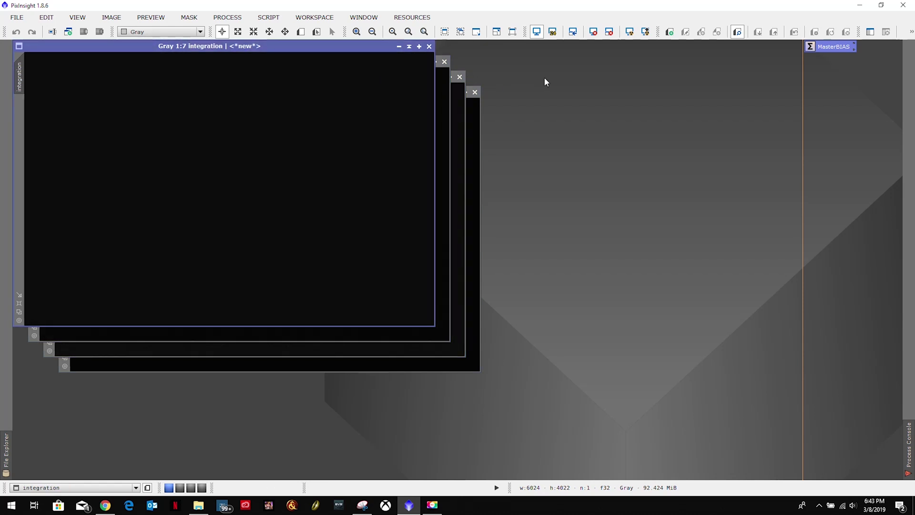
left_click(629, 32)
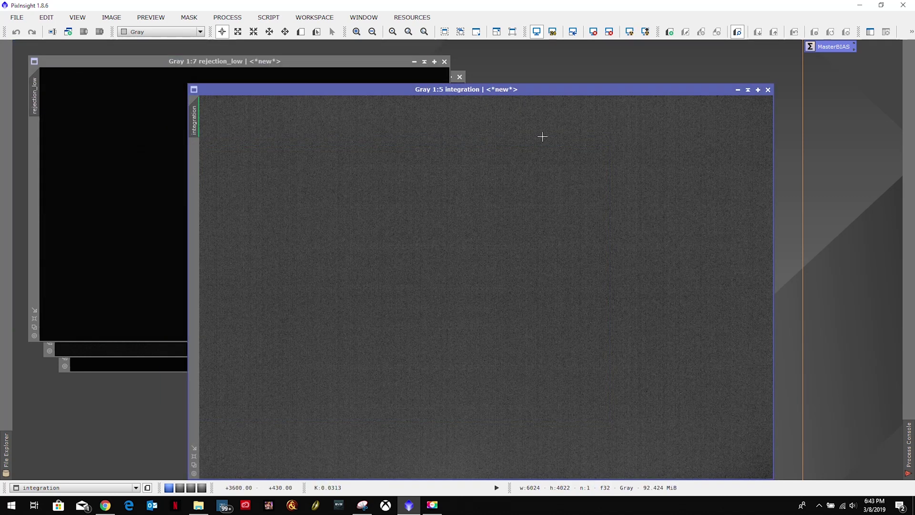
left_click_drag(511, 90, 502, 61)
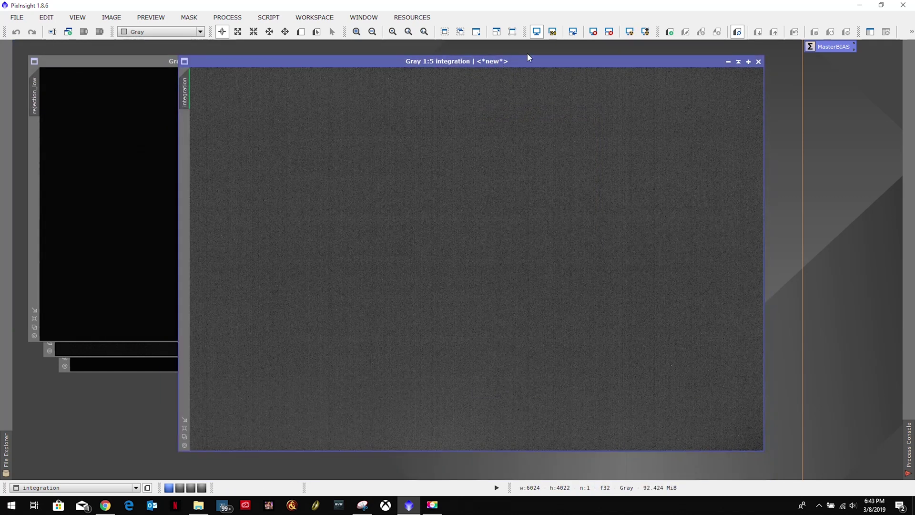
left_click(553, 31)
Step: Attempt saving as MasterBIAS_Feb_2019_ISO1600.jpg in Calibration\Masters, then cancel at JPEG Options
left_click(18, 17)
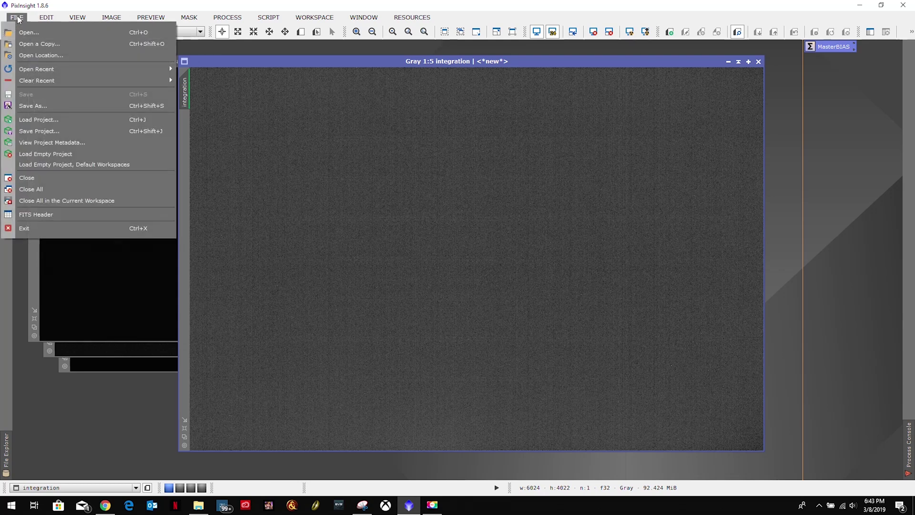
left_click(39, 107)
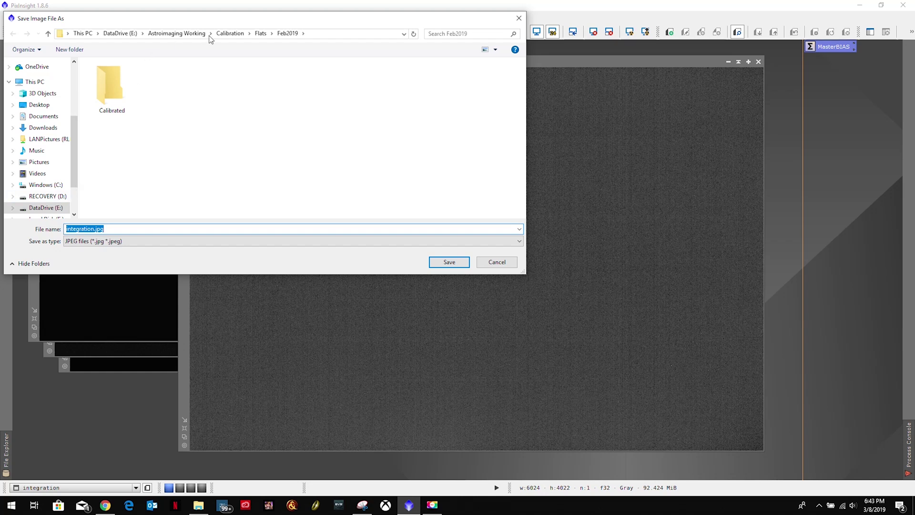
left_click(239, 36)
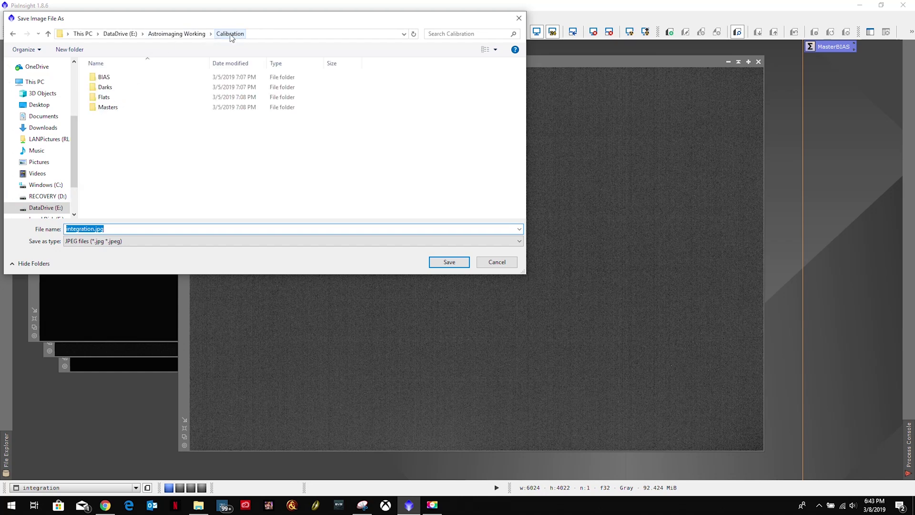
double_click(113, 109)
double_click(94, 230)
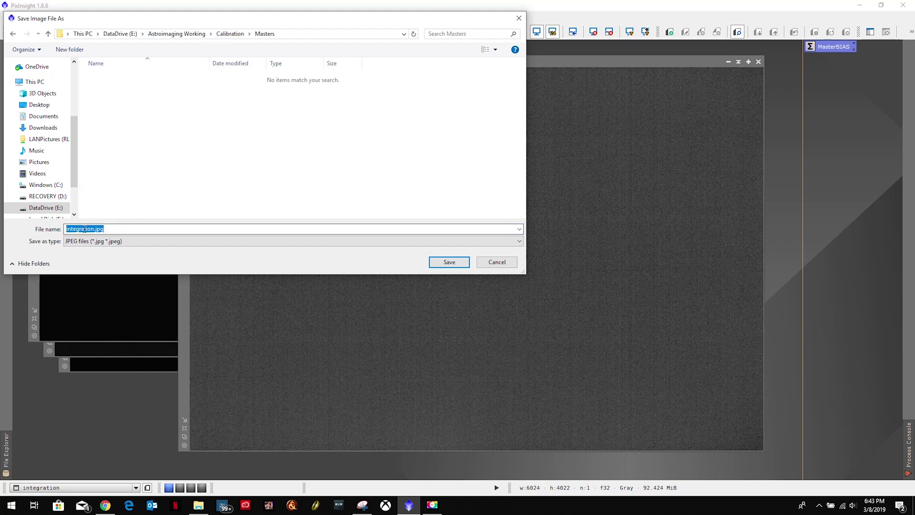
double_click(93, 229)
type("MasterBI")
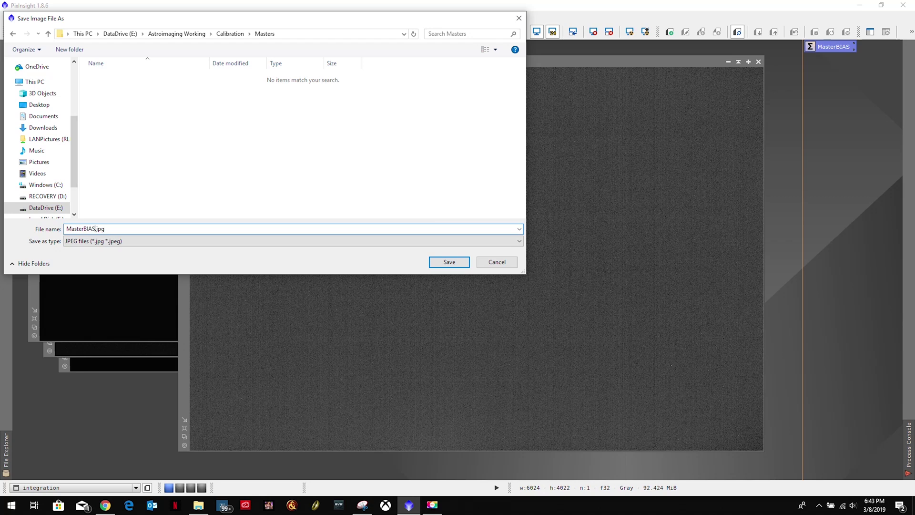
type("AS_Feb_2019_ISO1600")
left_click(448, 263)
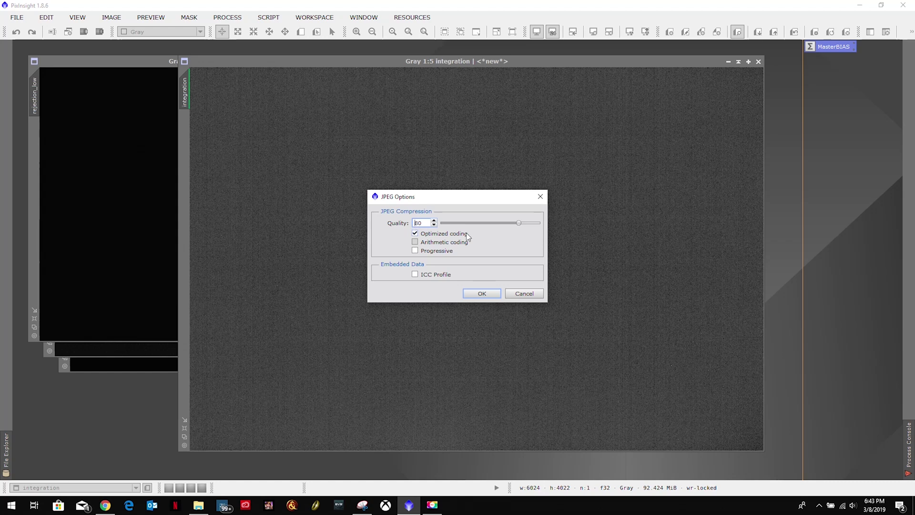
left_click(523, 294)
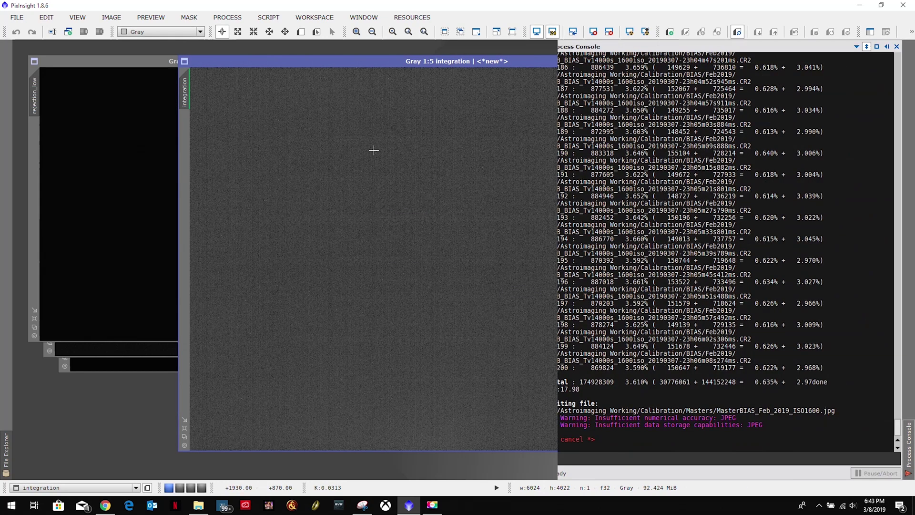
Step: Hide the process console and start Save As, clearing the old 'integration' file name
left_click(319, 64)
left_click(19, 18)
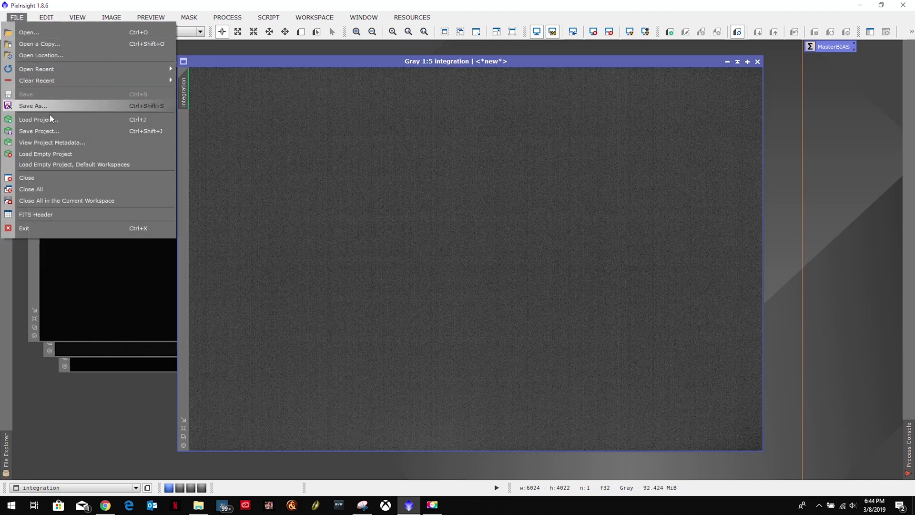
left_click(29, 105)
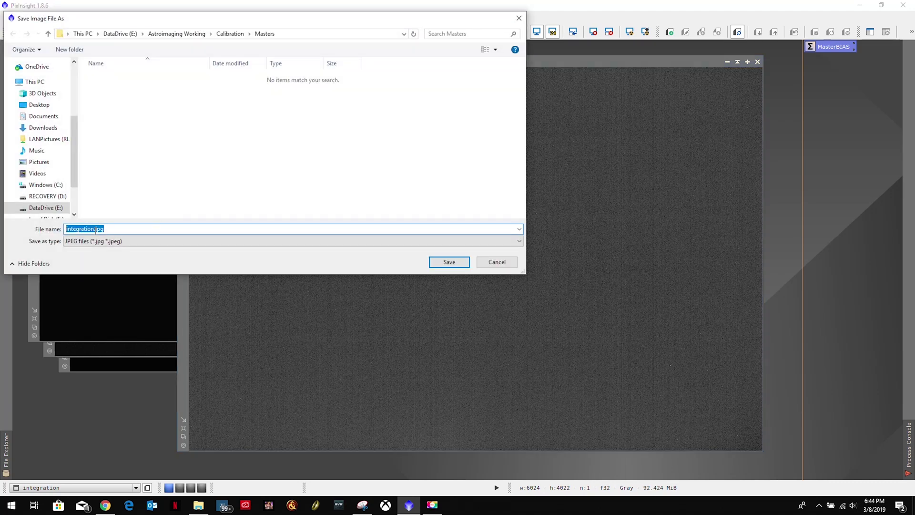
left_click(92, 229)
left_click_drag(93, 229, 42, 224)
key("BackSpace")
key("Delete")
Step: Name the file MasterBIAS_Feb_2019_ISO1600, choose XISF format and save to Masters
type("MasterB")
key("BackSpace")
type("Feb_2019")
type("_ISO16")
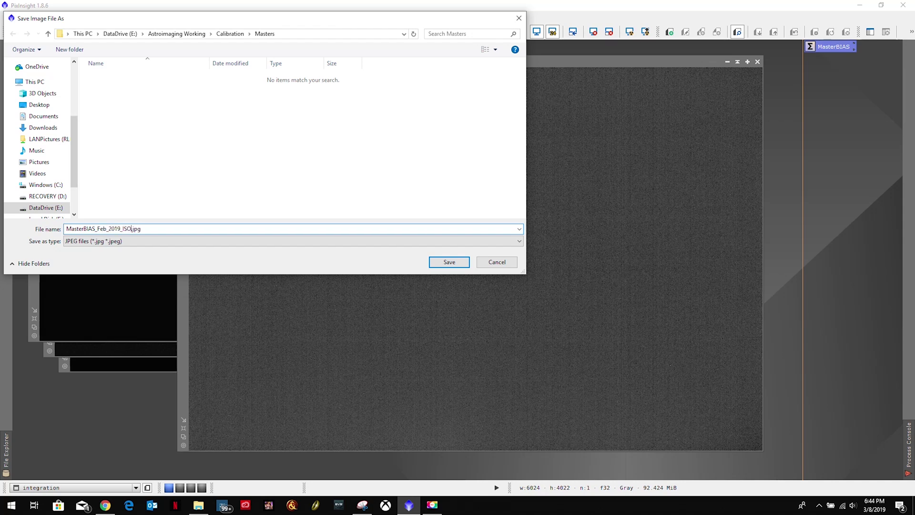
type("00")
left_click(144, 242)
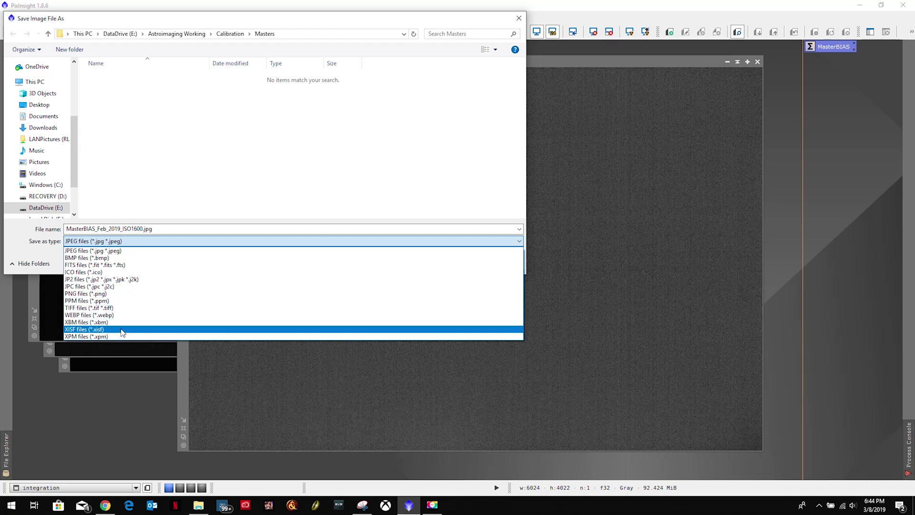
left_click(123, 330)
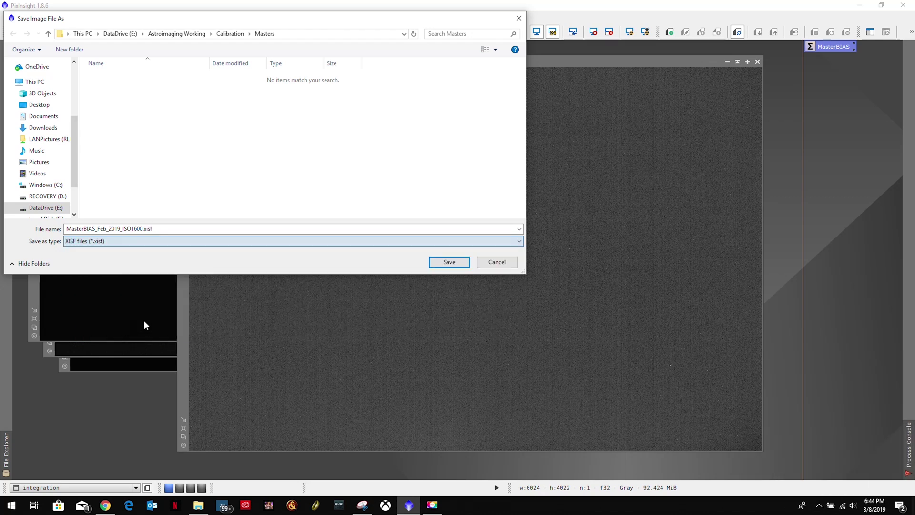
left_click(450, 263)
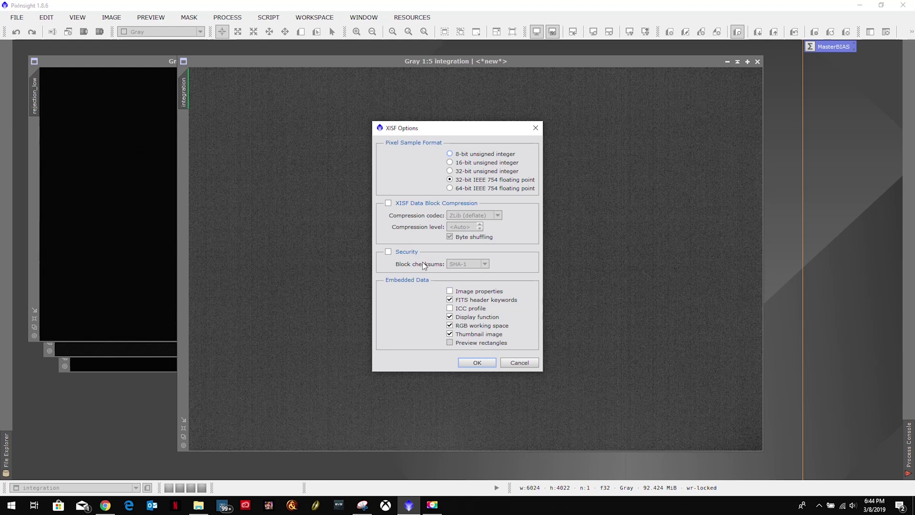
Step: Accept the XISF options, then close the integration, rejection_low, rejection_high and slope windows
left_click(478, 363)
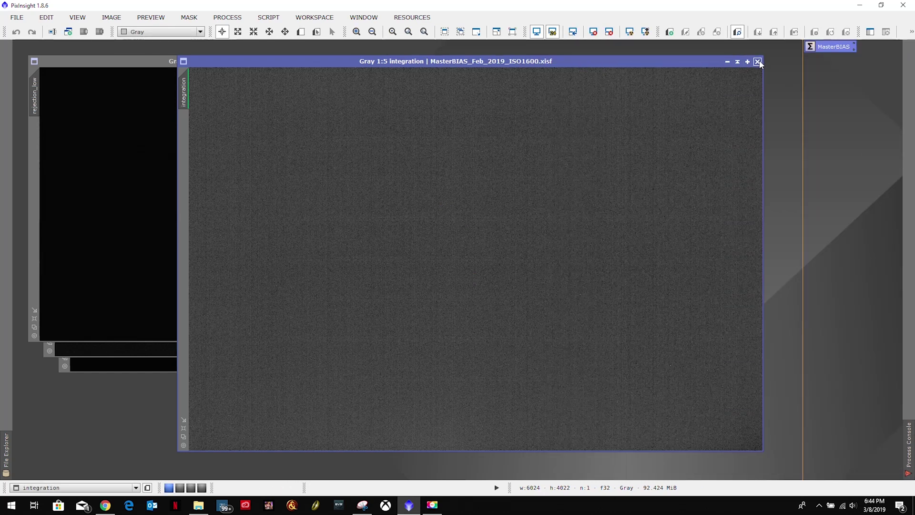
left_click(758, 61)
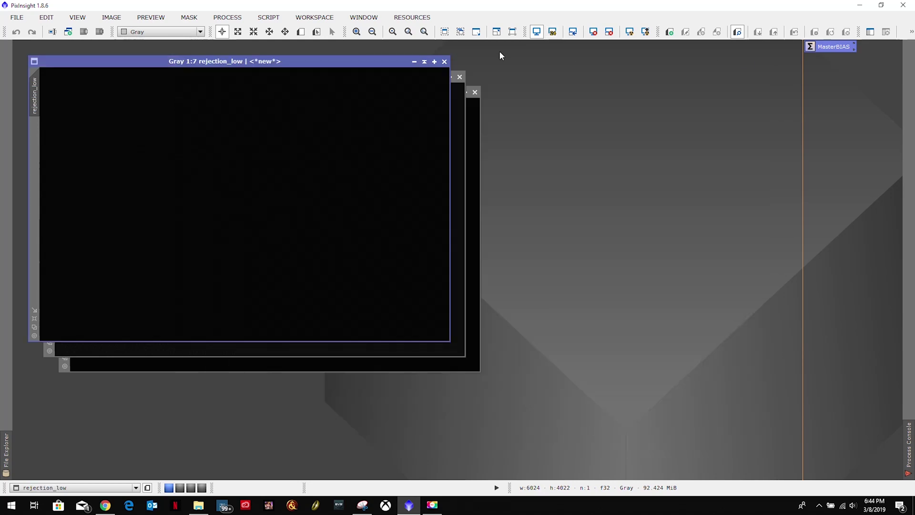
left_click(445, 62)
left_click(460, 77)
left_click(475, 93)
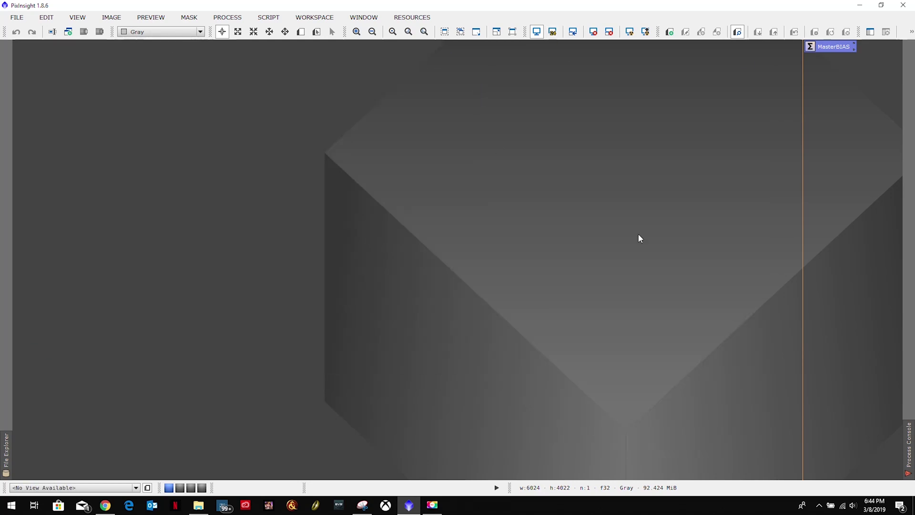